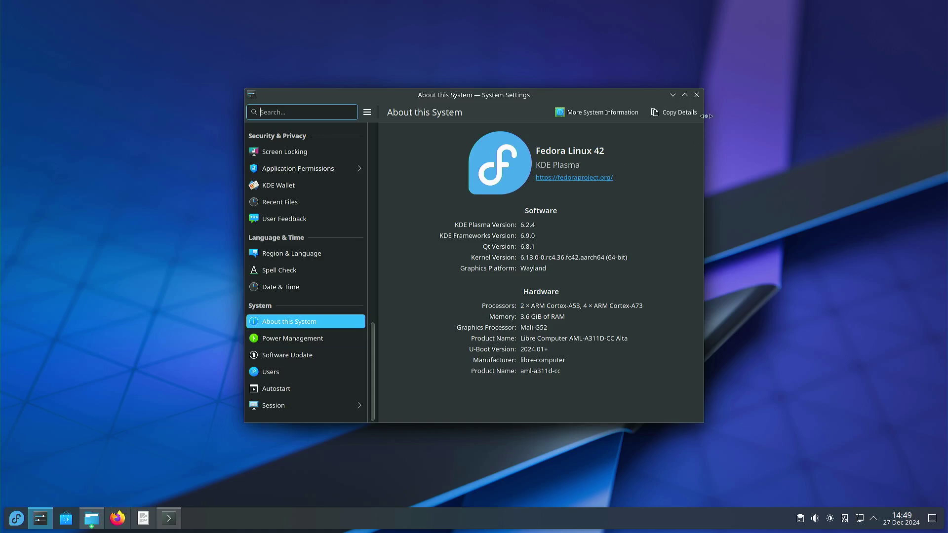
- Close System Settings and open the Fedora 42 Rawhide 20241223.n.1 results, scrolled to the How to test table
click(697, 95)
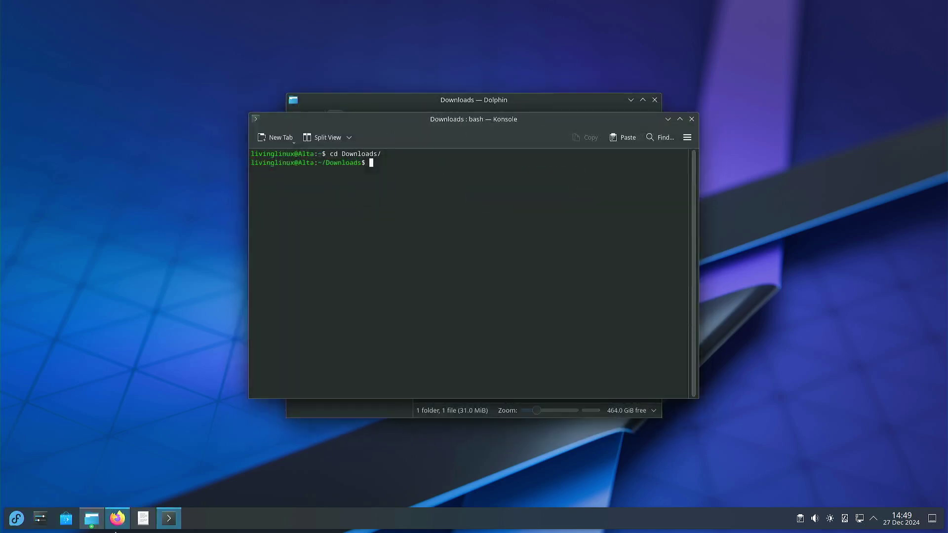
click(117, 519)
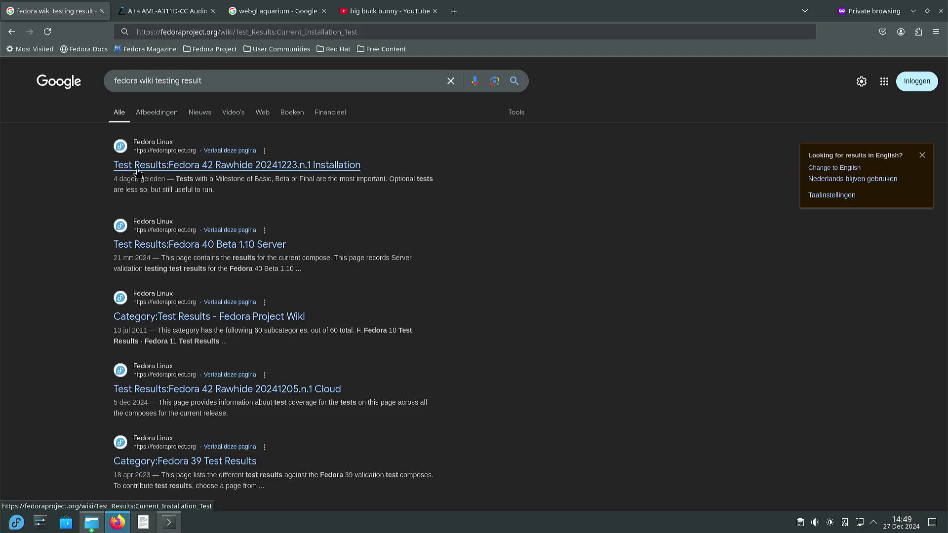
click(139, 171)
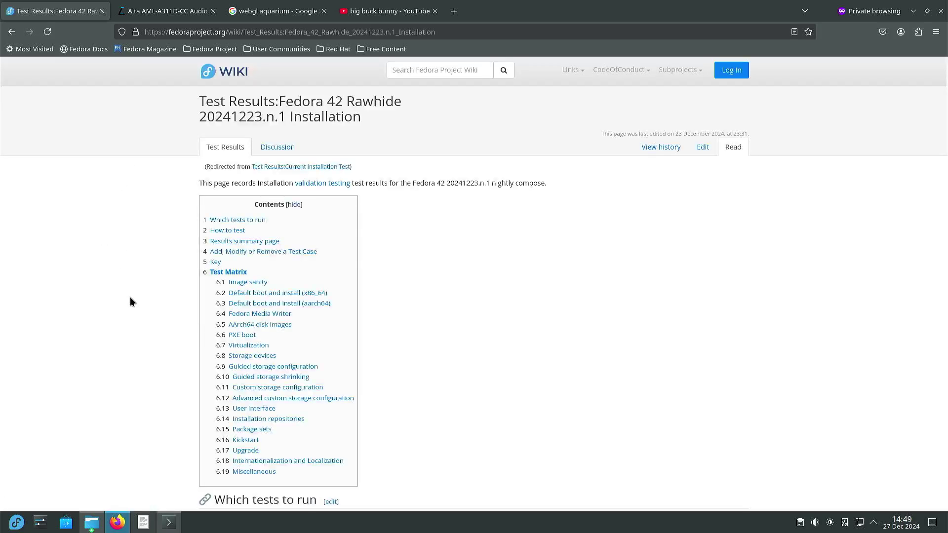
scroll(165, 287, down, 8)
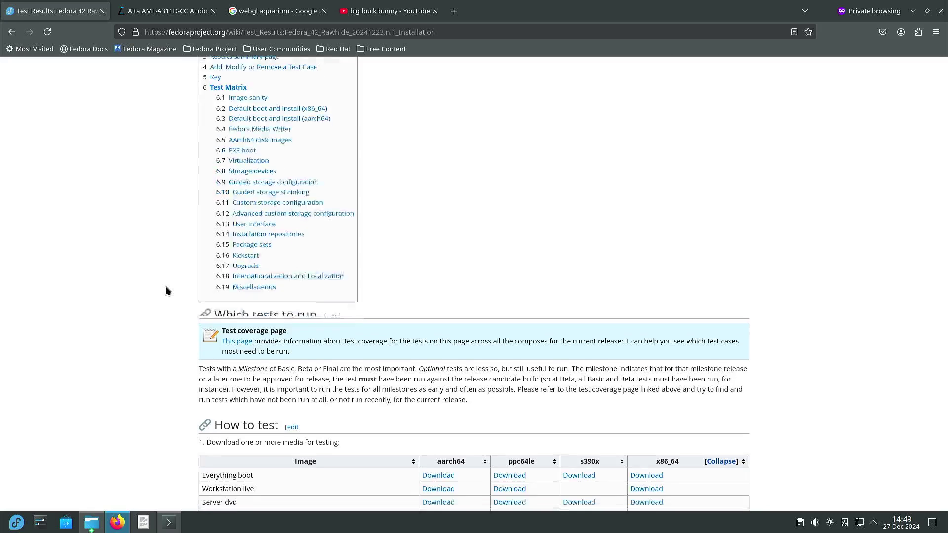
scroll(166, 287, down, 3)
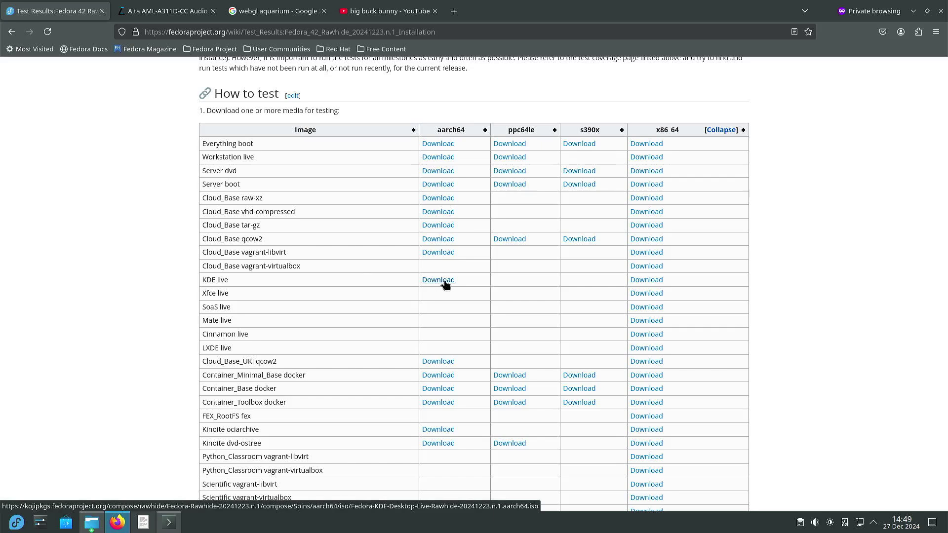
- View Screenshot_20241225_172029.png from Pictures > Screenshots in Gwenview, then close the viewer
click(90, 522)
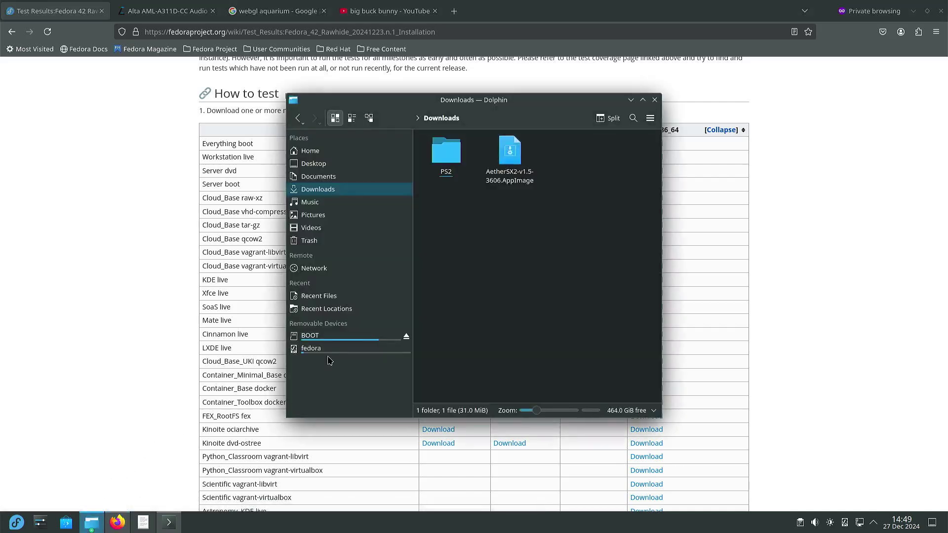
click(334, 216)
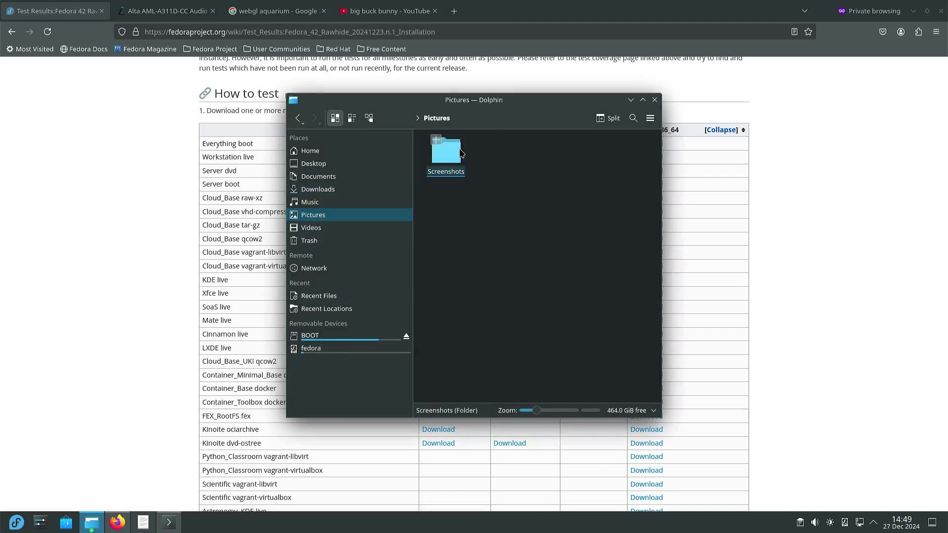
double_click(460, 154)
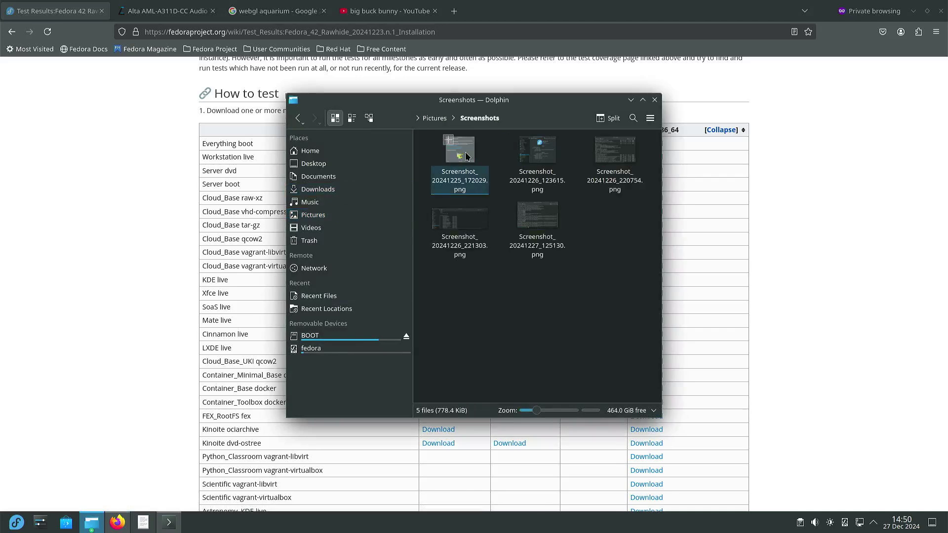
double_click(466, 157)
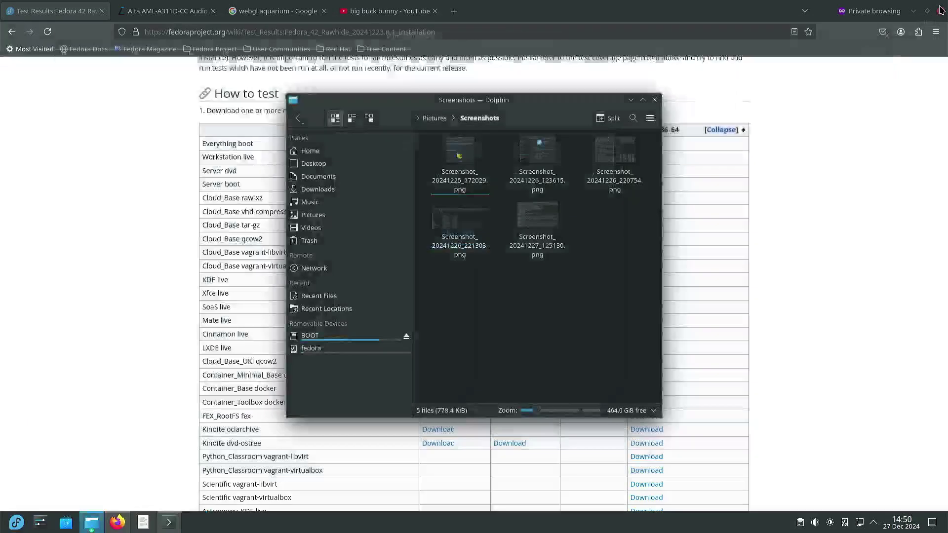
click(941, 7)
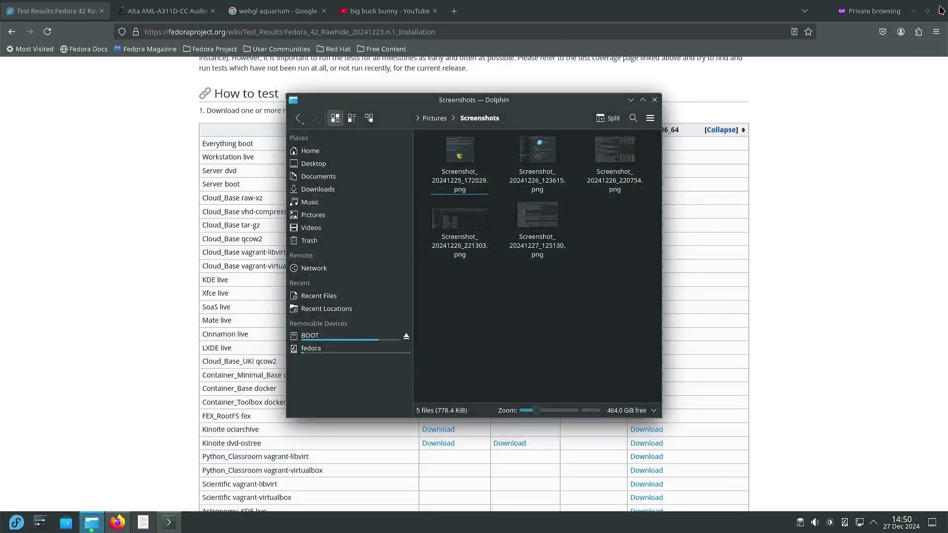
- Open Screenshot_20241226_220754.png, the Konsole capture of the kernel and mesa upgrade
double_click(613, 155)
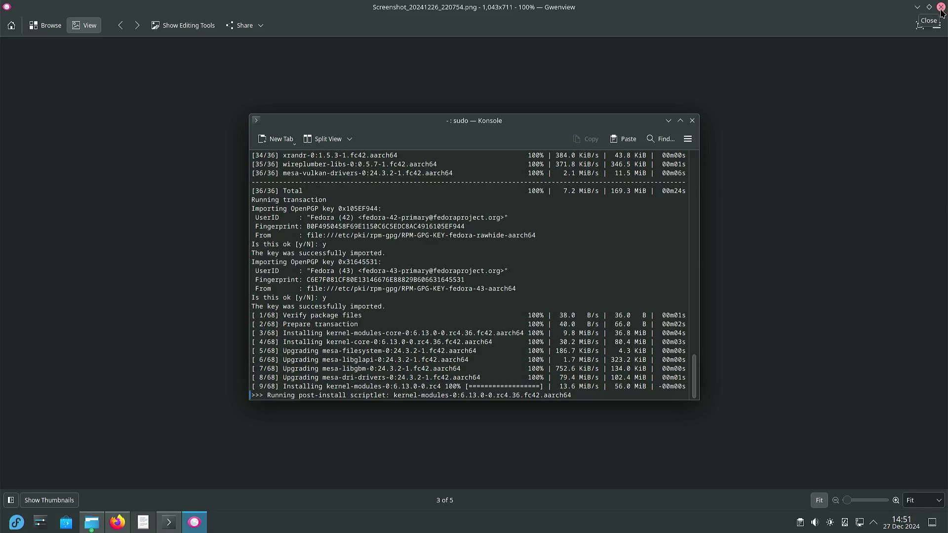
- Close Gwenview and return to the Libre Computer Hub Alta audio thread in Firefox
click(942, 9)
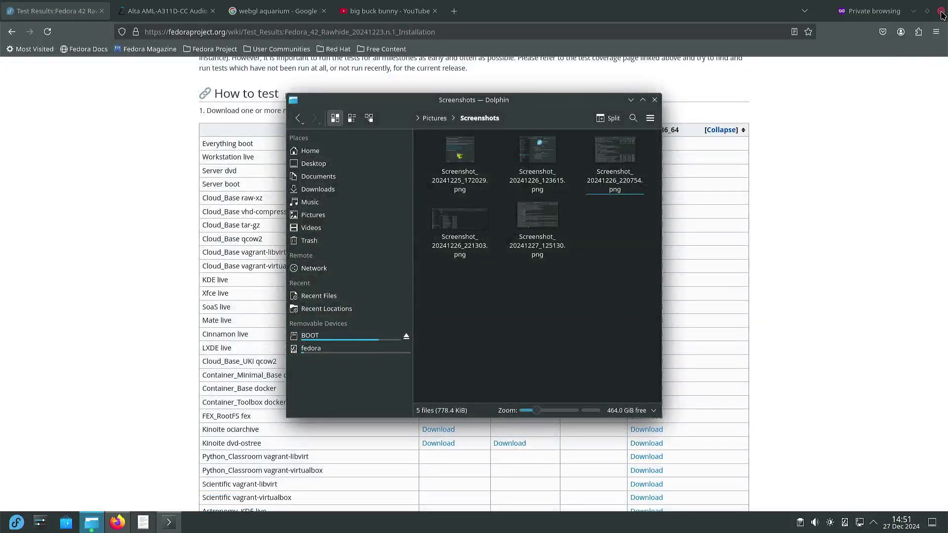
click(69, 262)
click(170, 11)
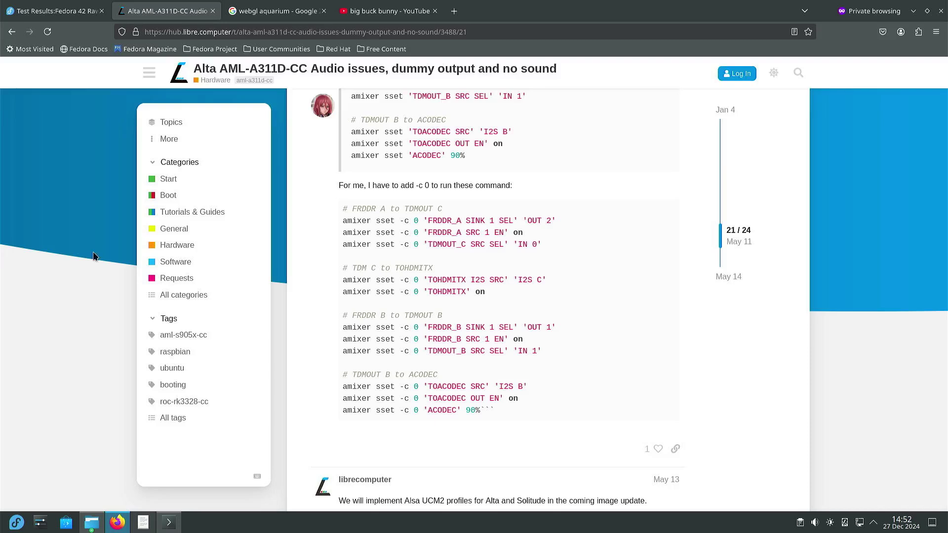
click(198, 32)
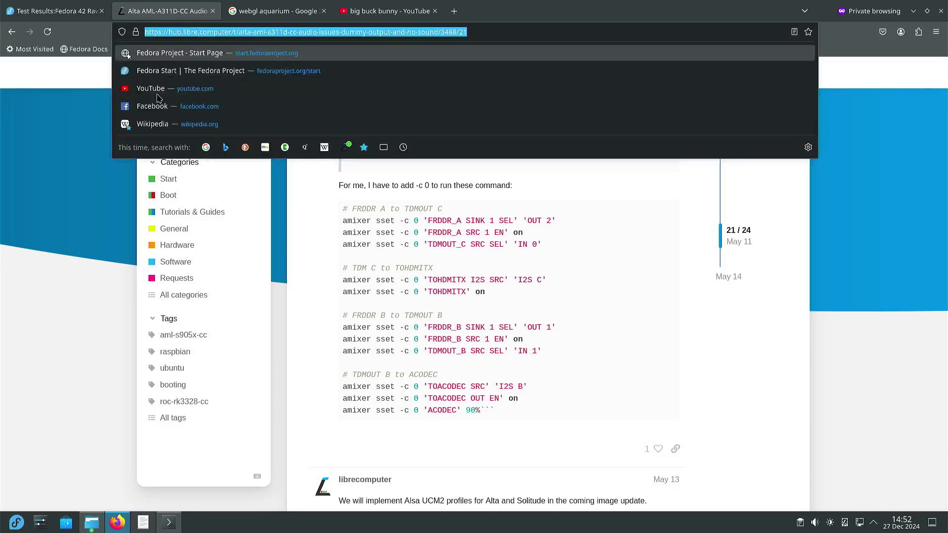
click(60, 322)
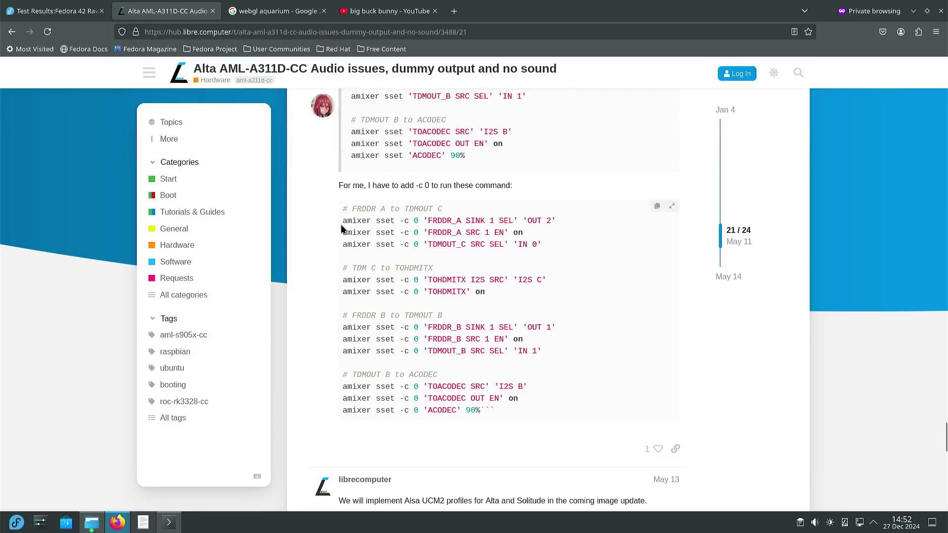
- Highlight the amixer commands in the thread's code block, then go to the webgl aquarium results
drag(343, 224, 510, 410)
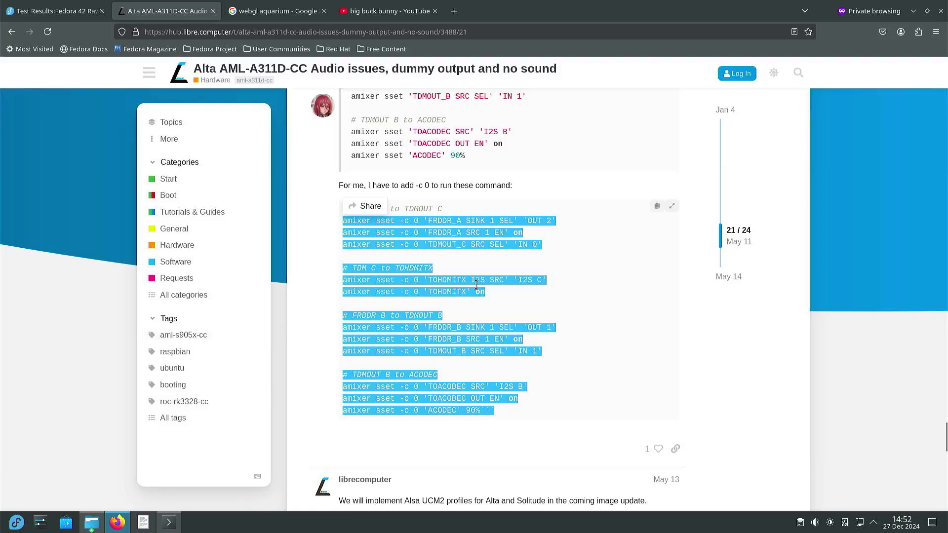
click(80, 346)
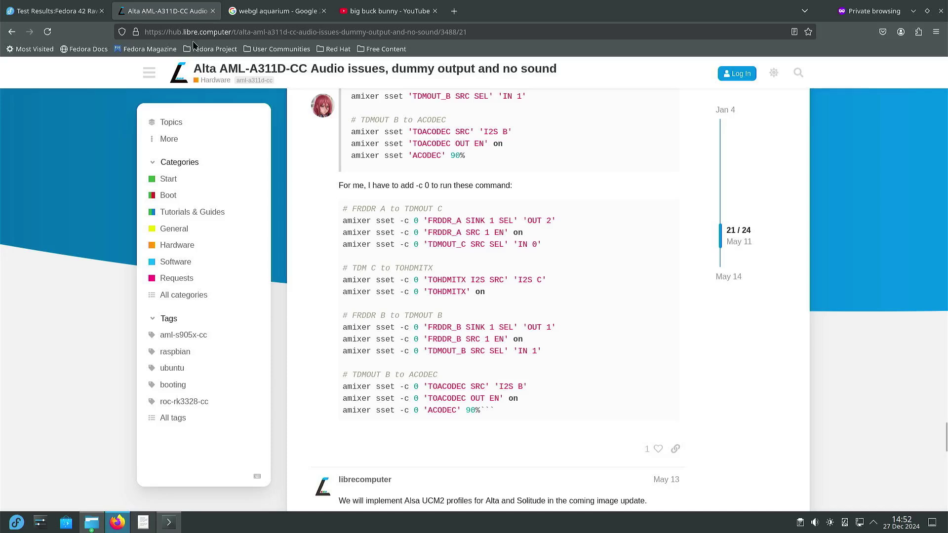
click(261, 15)
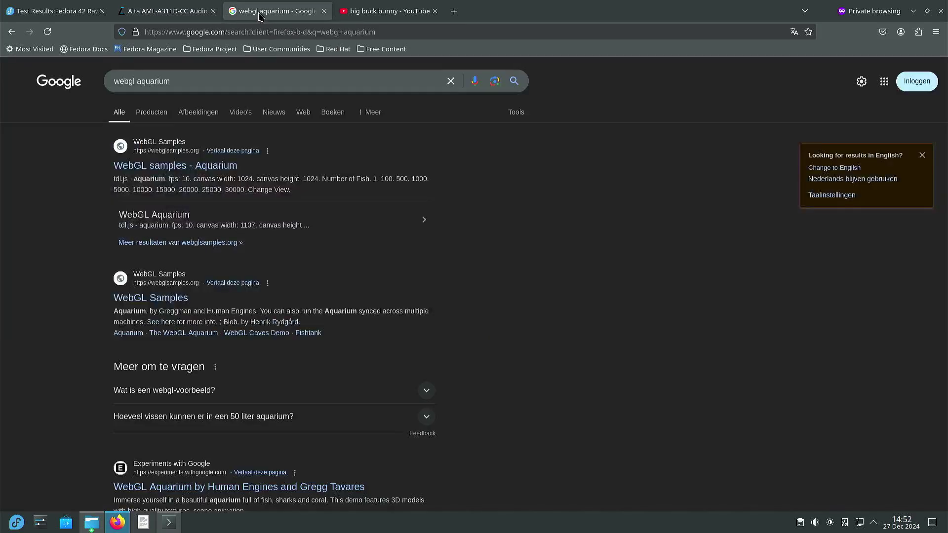
- Run the WebGL samples Aquarium demo with 5000 fish, then close the aquarium page
click(140, 169)
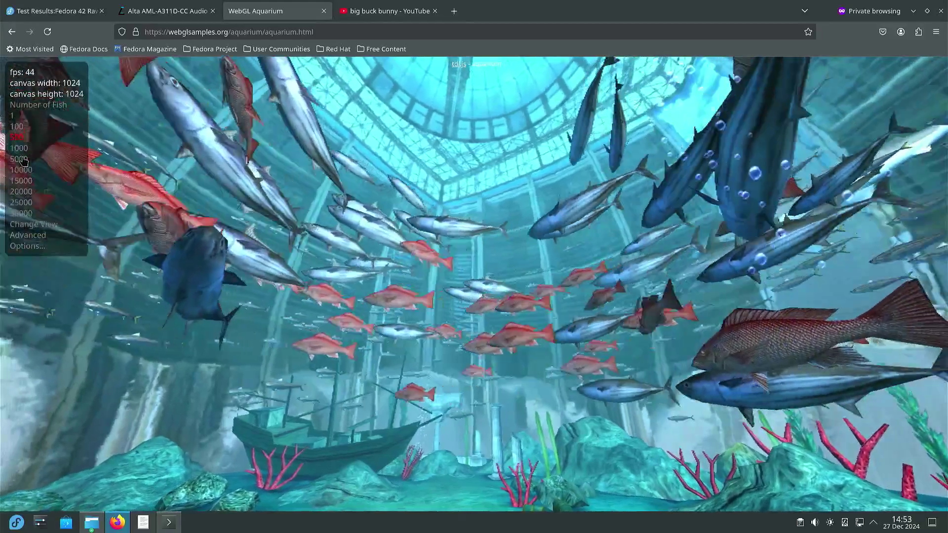
click(19, 158)
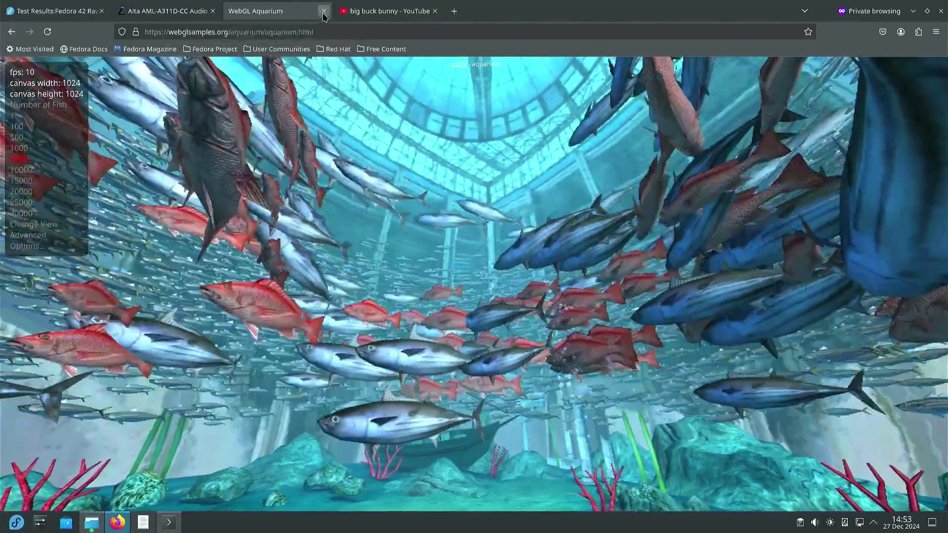
click(324, 11)
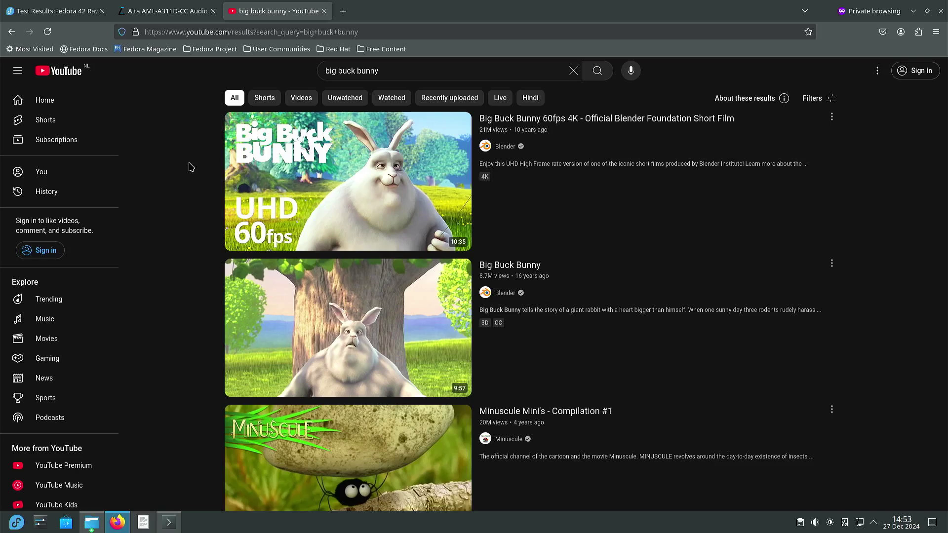
- Play Big Buck Bunny 60fps 4K with the Stats for nerds overlay, briefly checking browser extensions
click(355, 190)
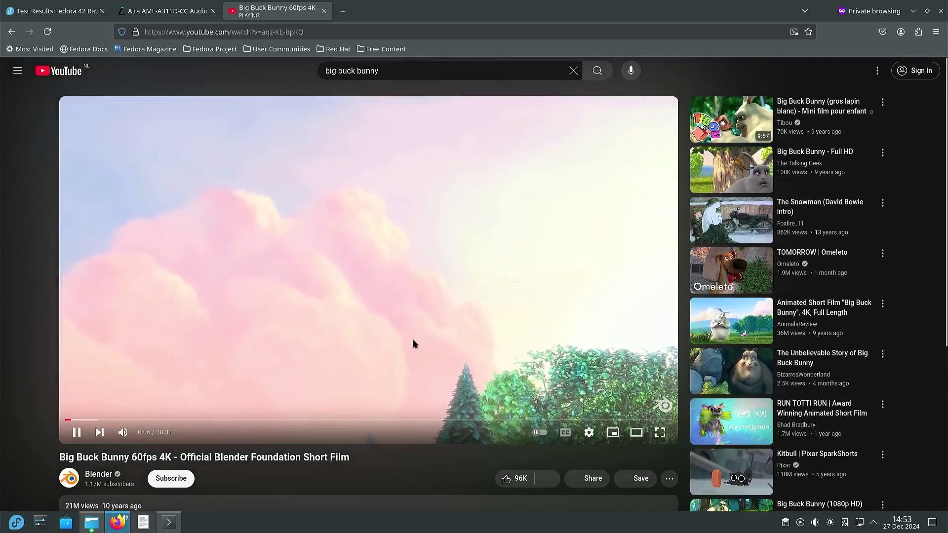
right_click(414, 344)
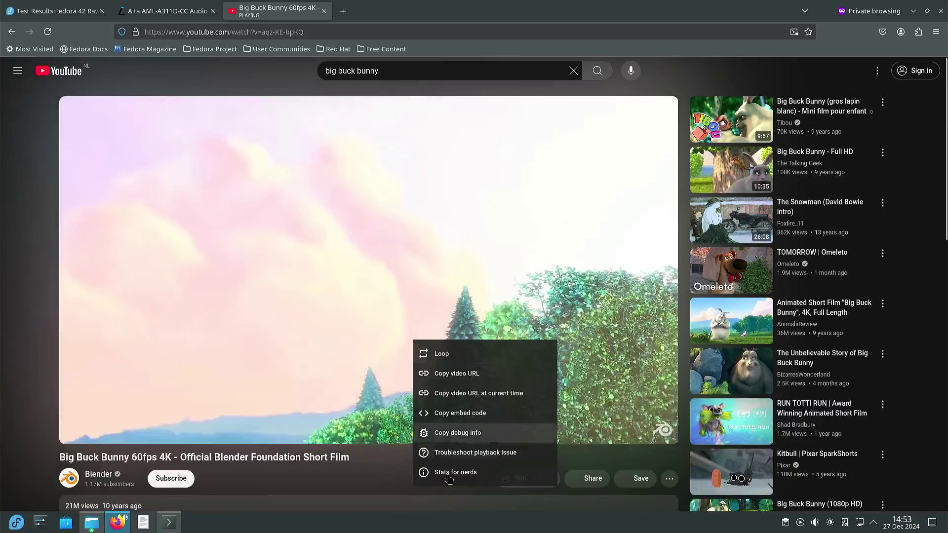
click(457, 473)
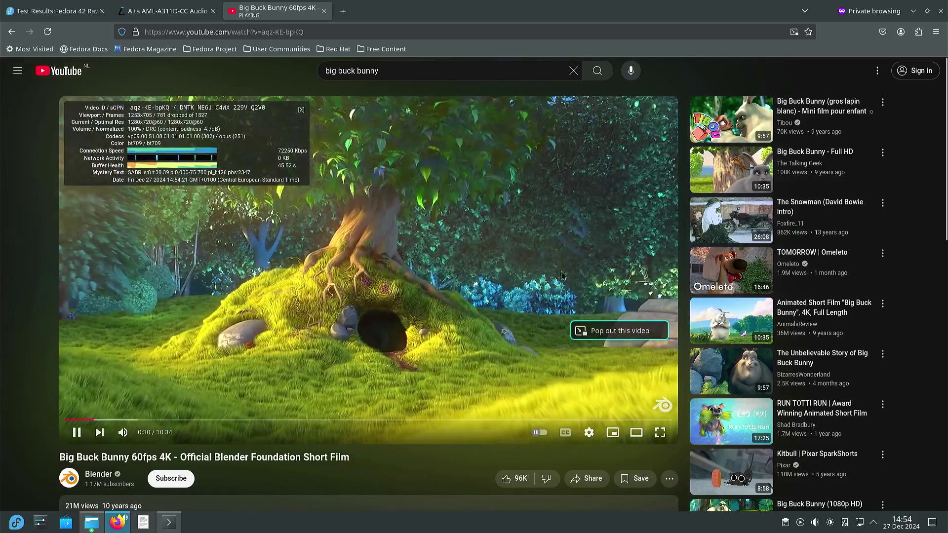
click(919, 32)
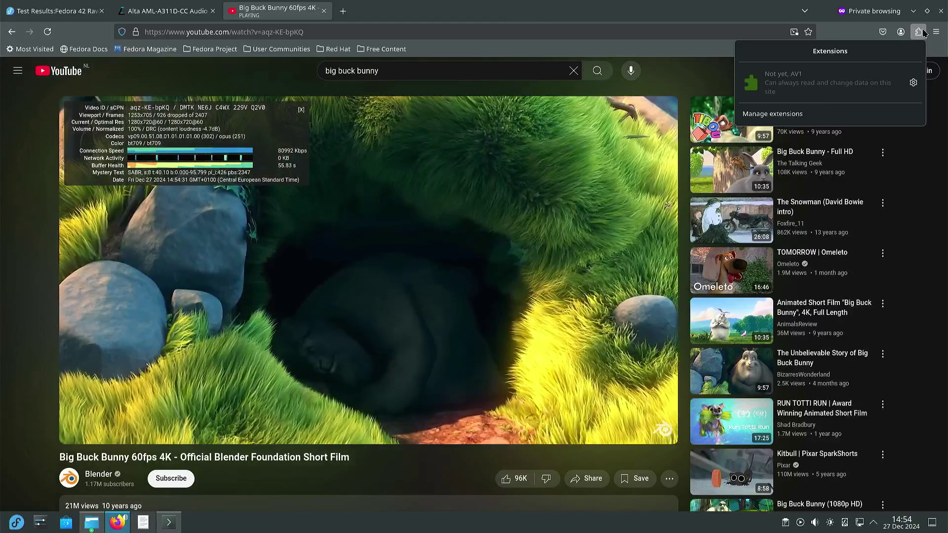
click(925, 33)
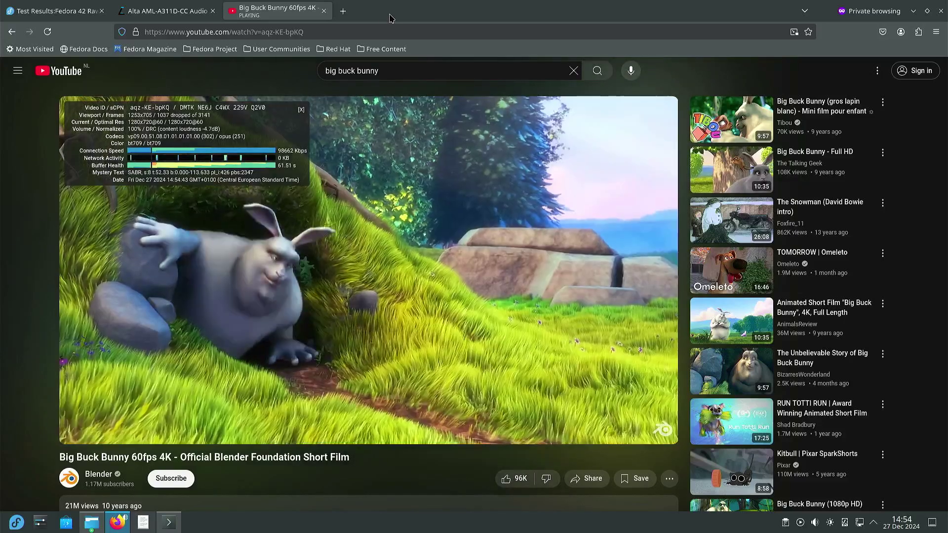
- Close the YouTube tab and run vulkaninfo --summary in Konsole, showing only llvmpipe
click(324, 11)
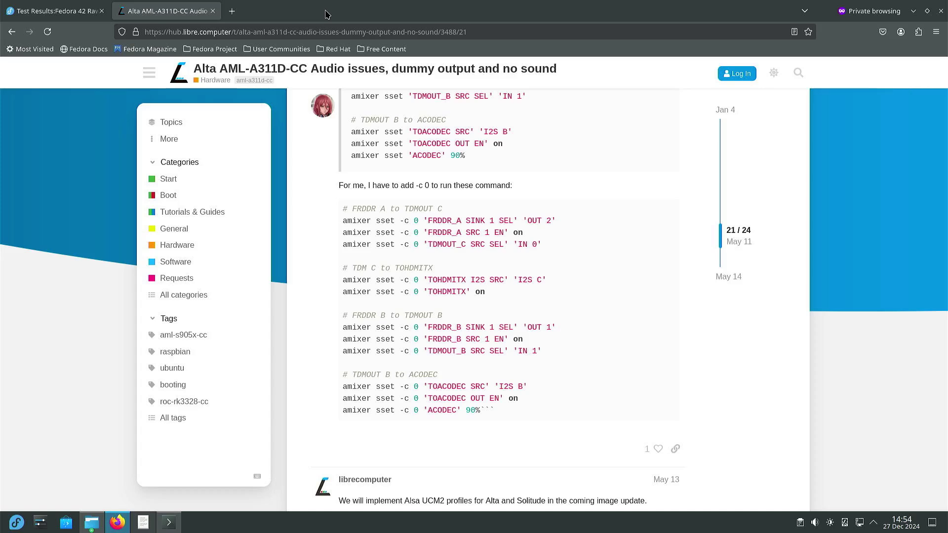
click(169, 524)
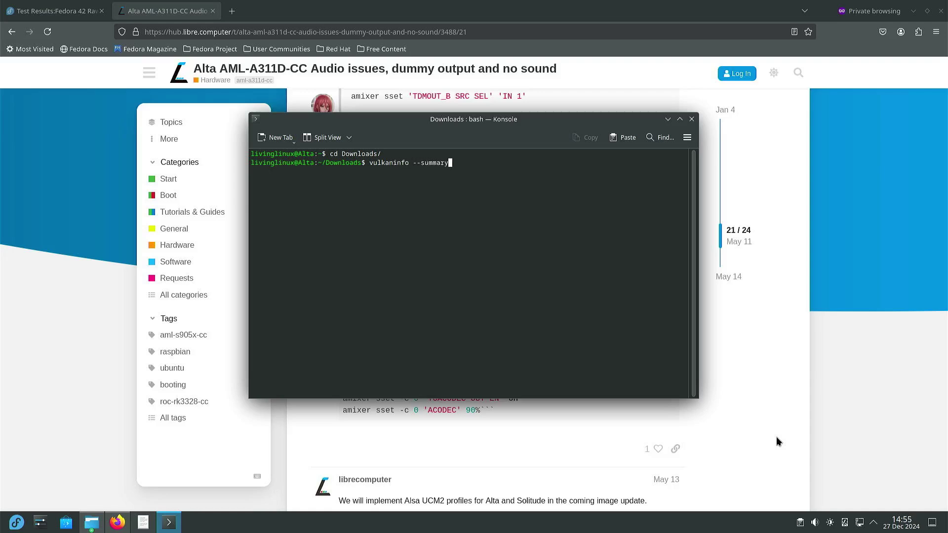
key(Return)
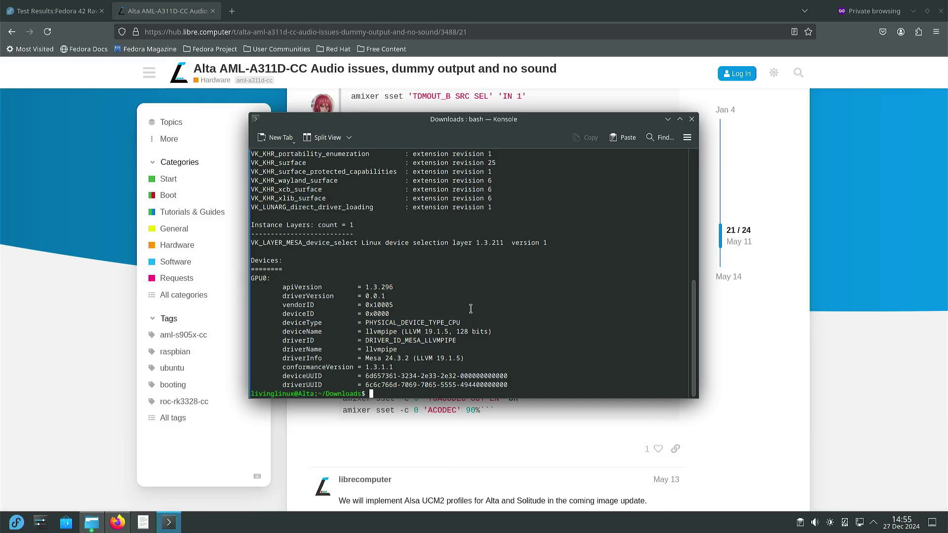
scroll(484, 308, up, 1)
scroll(483, 308, up, 9)
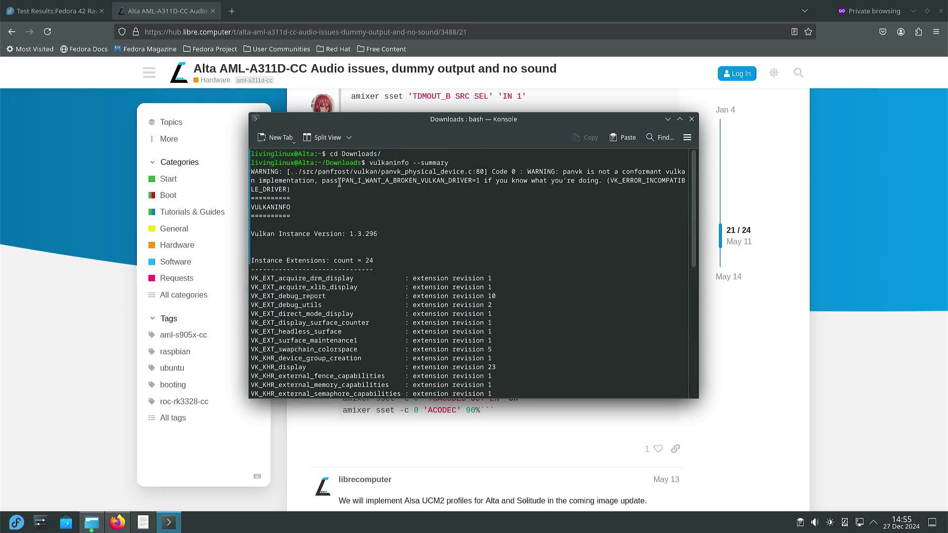
- Copy PAN_I_WANT_A_BROKEN_VULKAN_DRIVER=1 from the vulkaninfo warning
drag(341, 184, 484, 177)
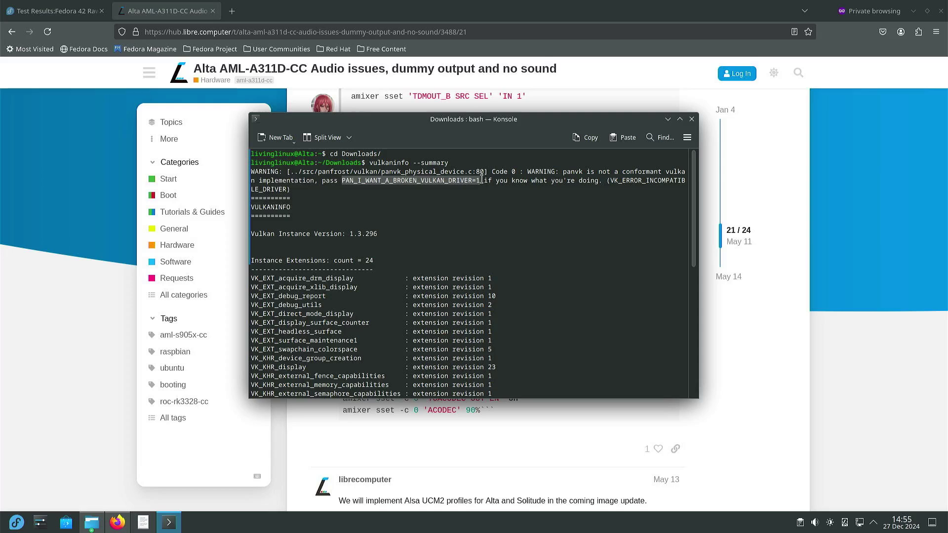
right_click(452, 184)
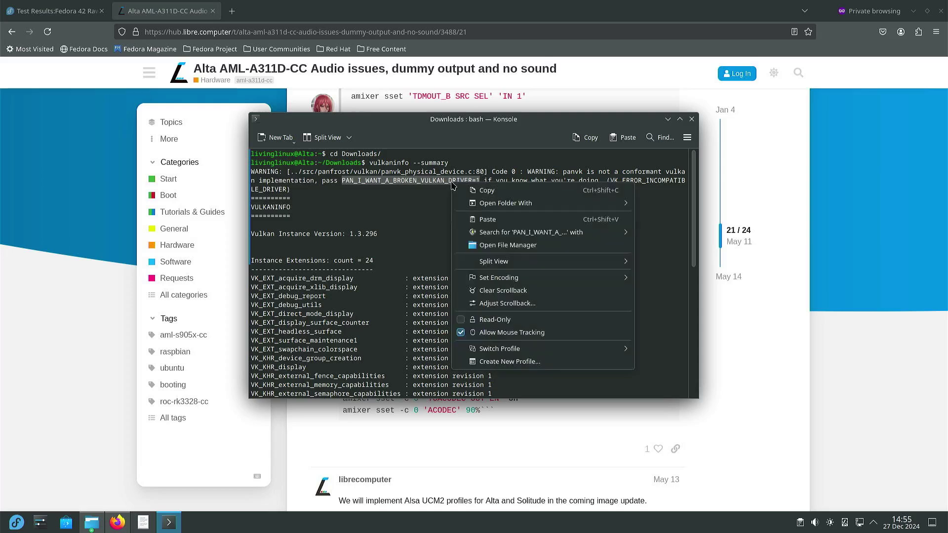
click(486, 191)
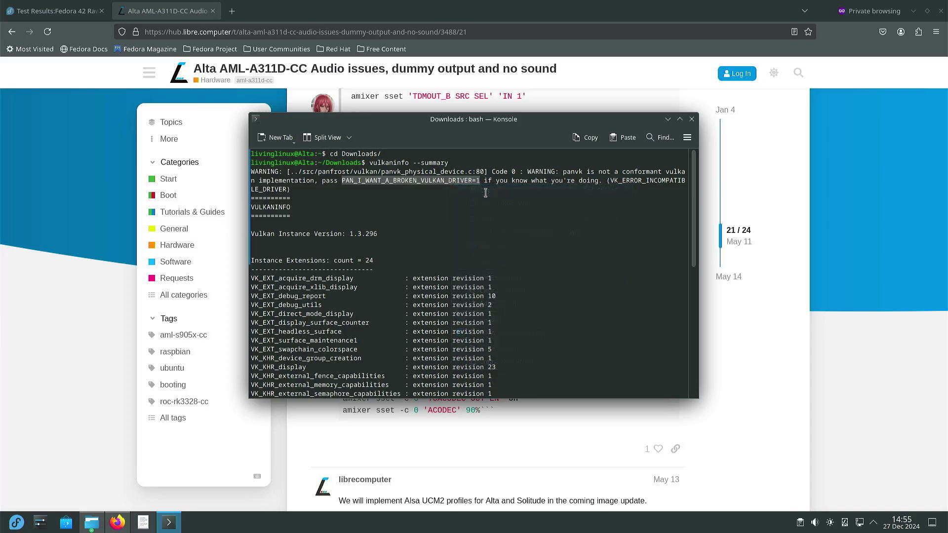
click(565, 342)
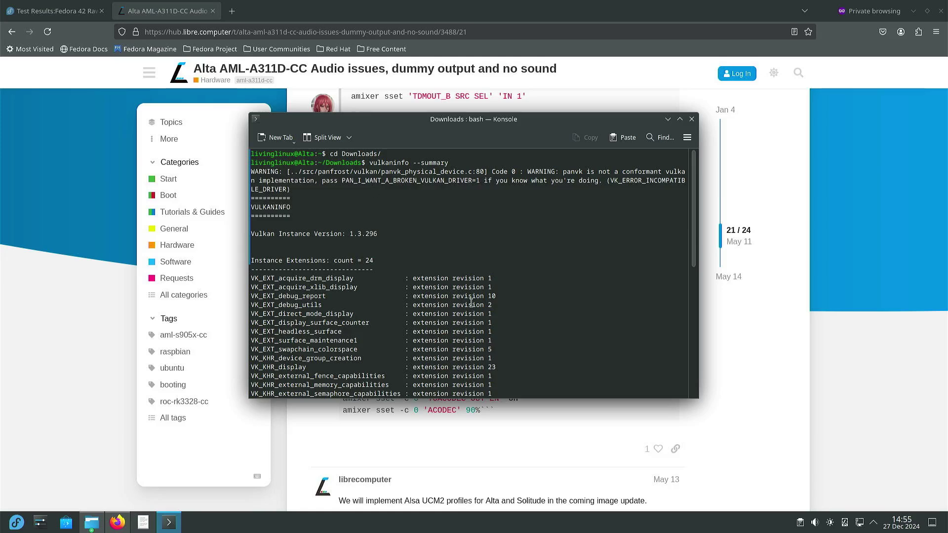
scroll(530, 318, down, 10)
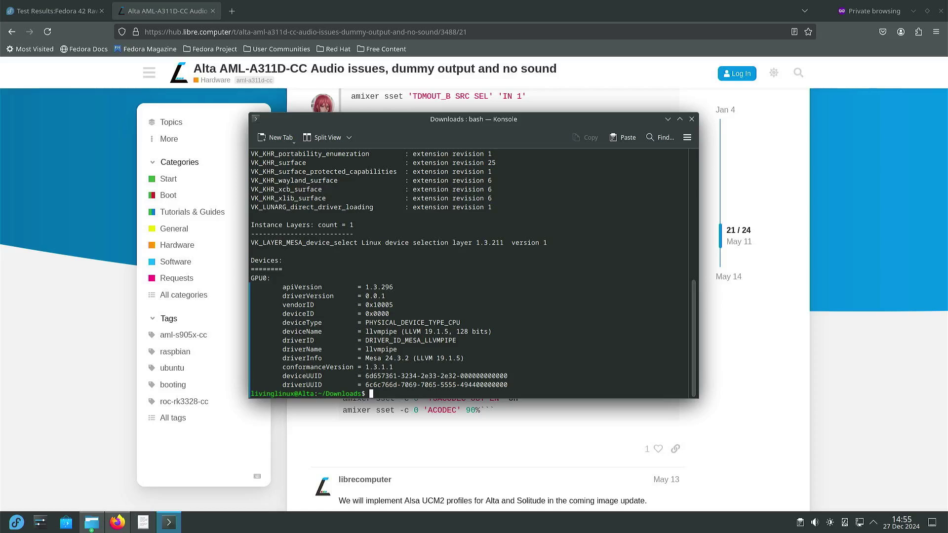
- Run vkcube without the override and close its cube window
text(export)
key(BackSpace)
key(BackSpace)
key(BackSpace)
key(BackSpace)
key(BackSpace)
key(BackSpace)
text(vkcube)
key(Return)
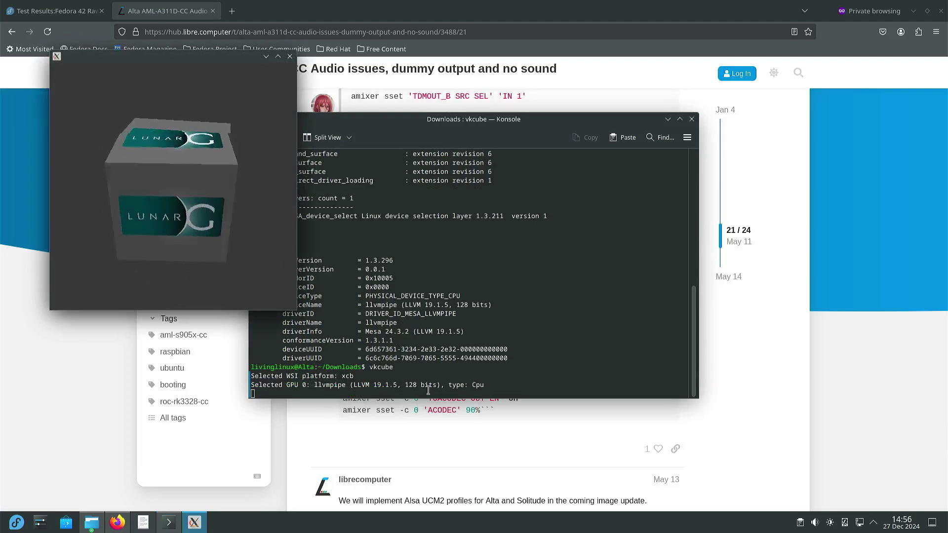
click(290, 58)
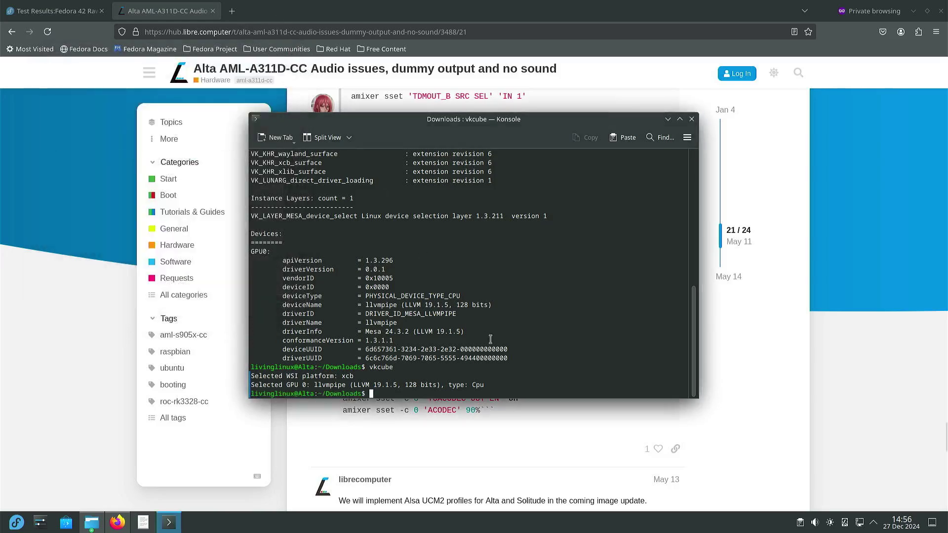
- Export PAN_I_WANT_A_BROKEN_VULKAN_DRIVER=1 and rerun vkcube on the Mali-G52 Panfrost GPU
text(export)
key(ctrl+shift+v)
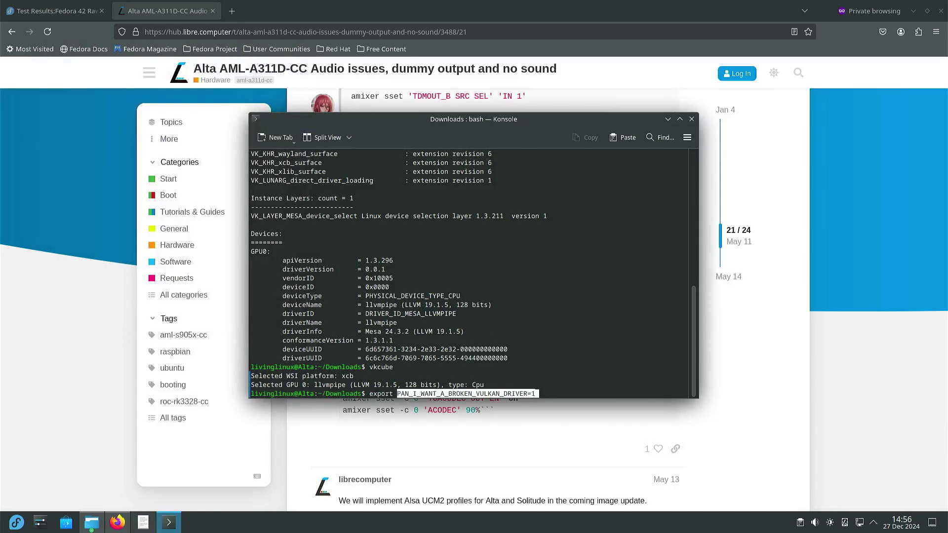
key(Return)
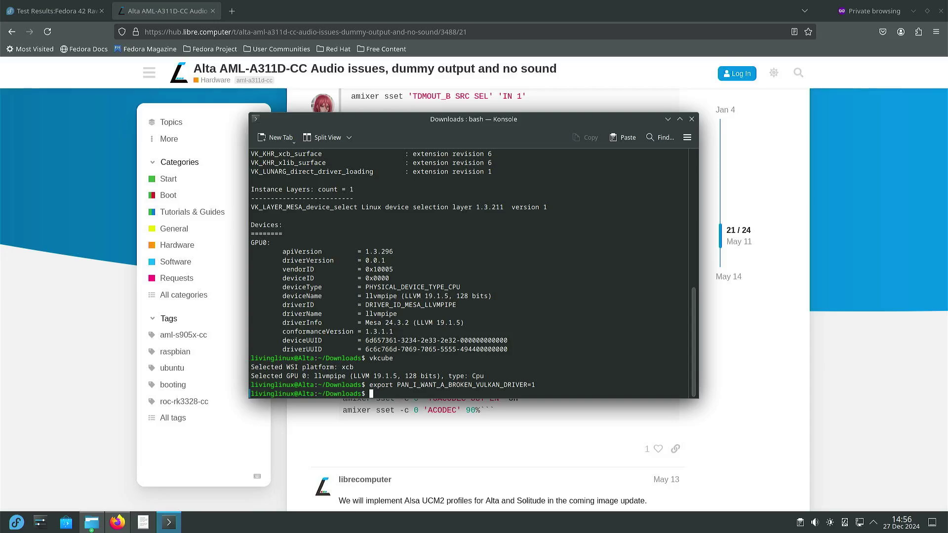
key(Up)
key(Up)
key(Return)
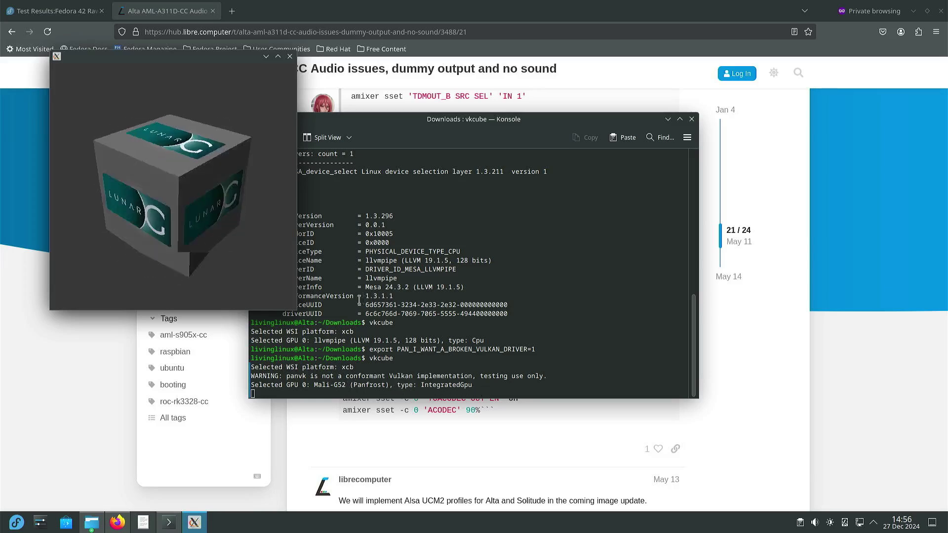
click(290, 60)
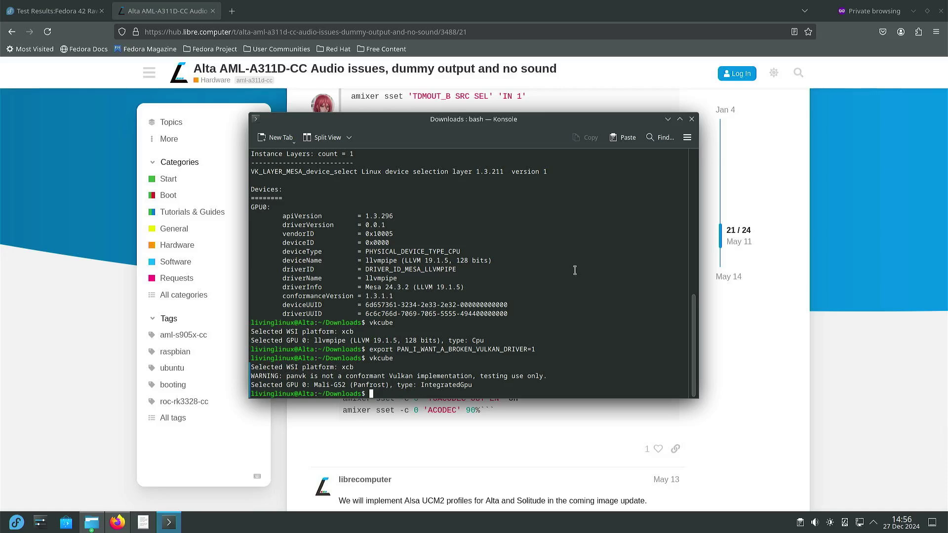
- Enter cd alsa-lib/ and recall an earlier mkdir command from history
key(Up)
key(BackSpace)
key(BackSpace)
key(BackSpace)
key(BackSpace)
key(BackSpace)
key(BackSpace)
text(cd alsa-lib/)
key(Up)
key(Up)
key(Up)
key(Up)
key(Up)
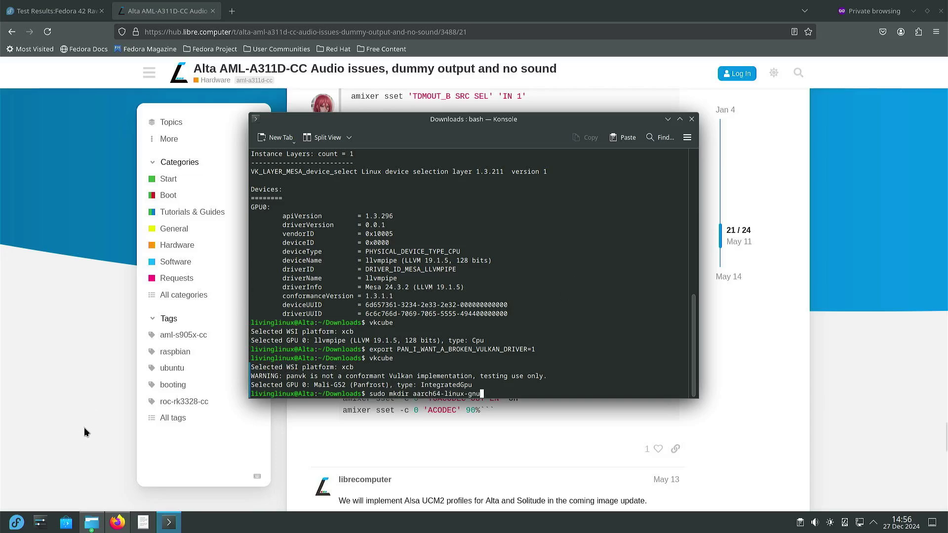
- Open the newest screenshot from the Screenshots folder
click(89, 528)
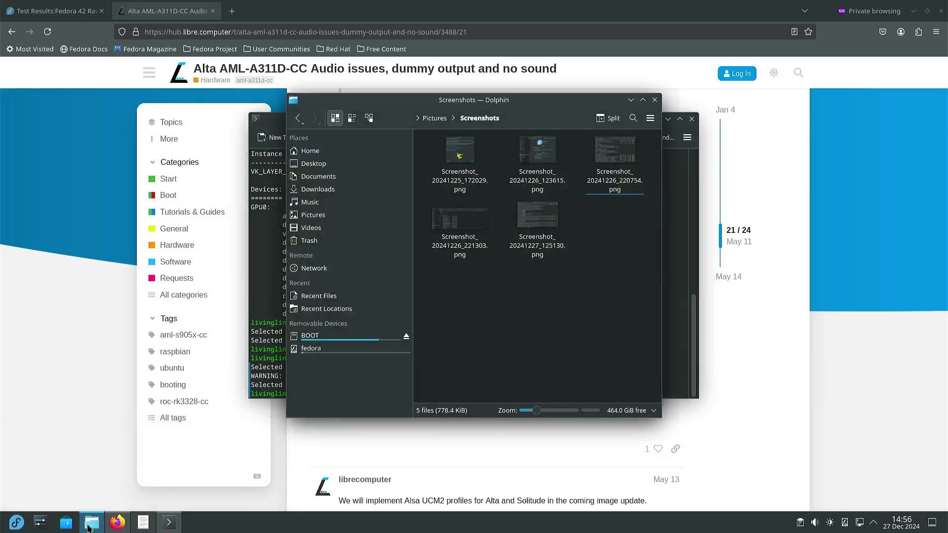
click(551, 221)
double_click(551, 220)
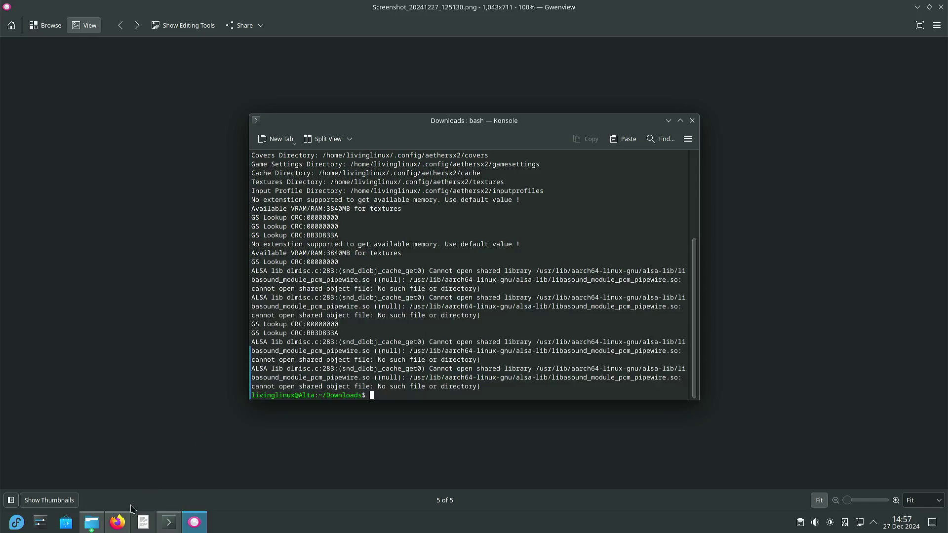
- Show Dolphin's three libasound_module_pcm_pipewire.so search results, then return to Konsole
click(92, 523)
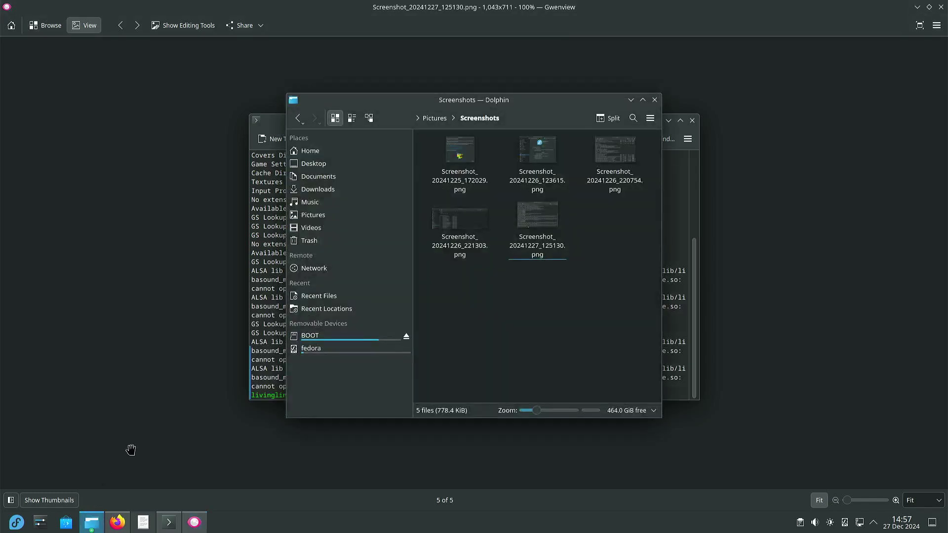
click(95, 524)
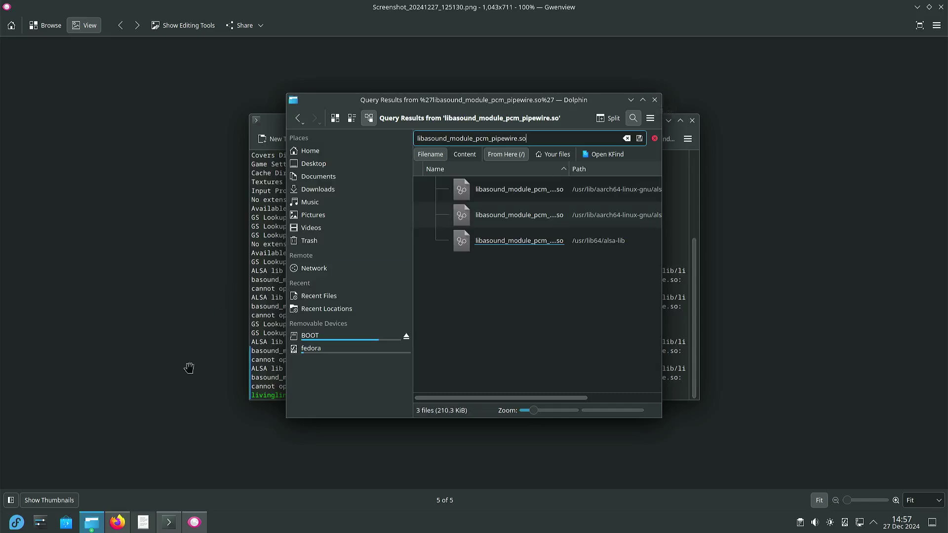
click(168, 529)
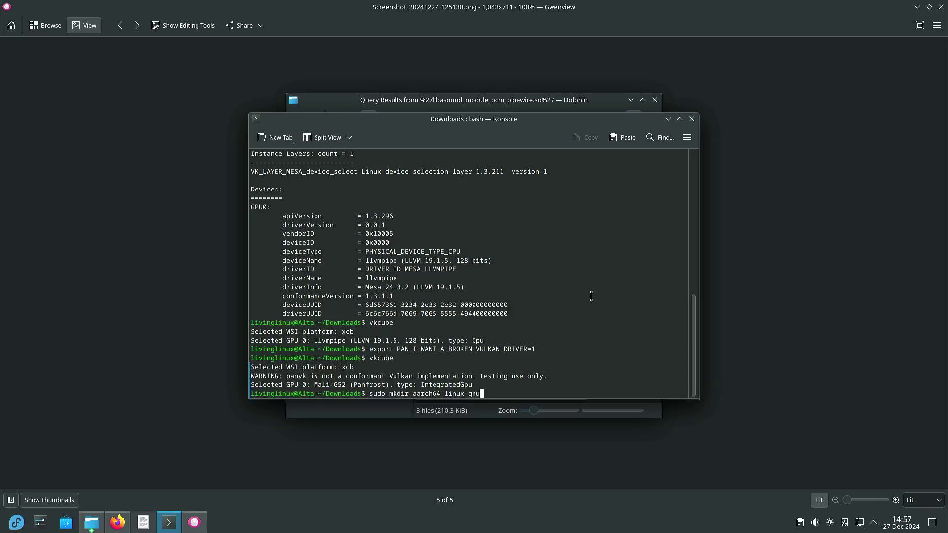
- Export PAN_MESA_DEBUG=gl3 and launch AetherSX2-v1.5-3606.AppImage, showing Final Fantasy X in its game list
key(Up)
key(Up)
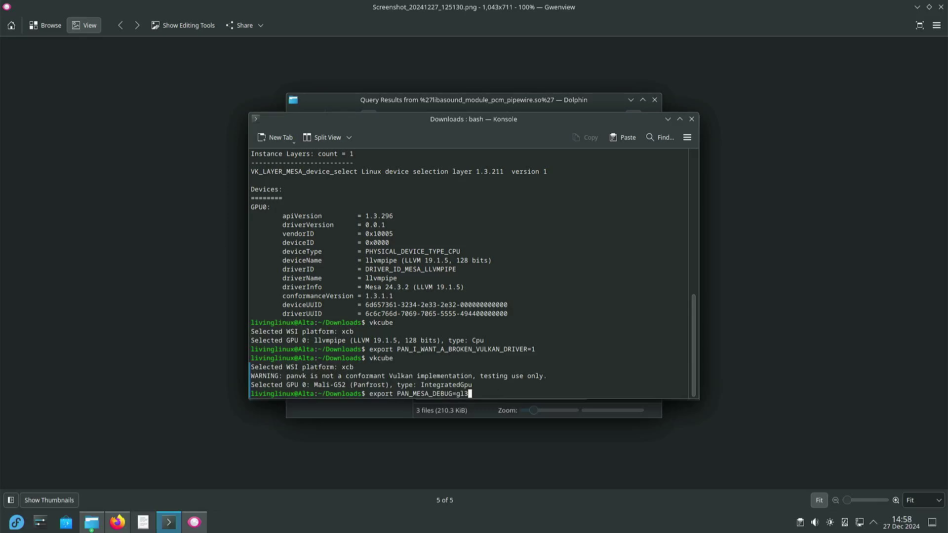
key(Return)
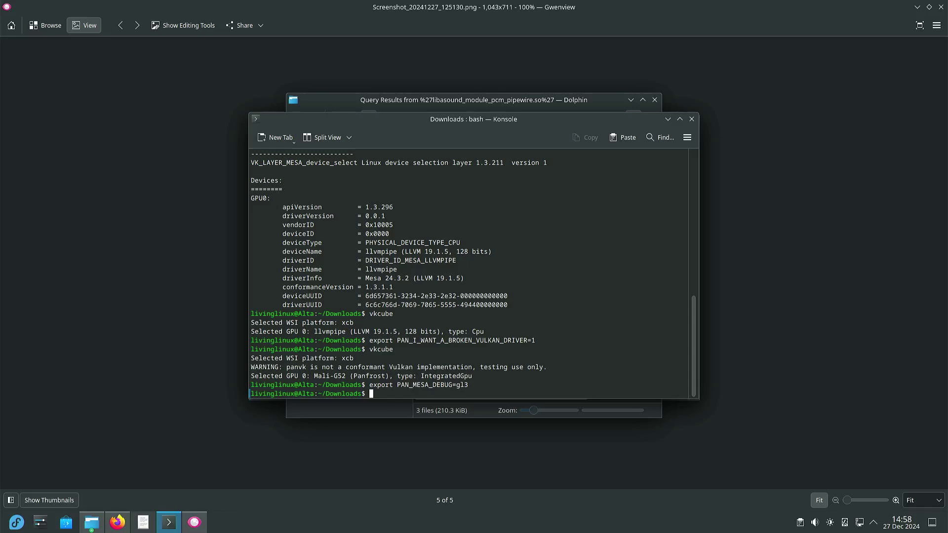
text(./A)
key(Tab)
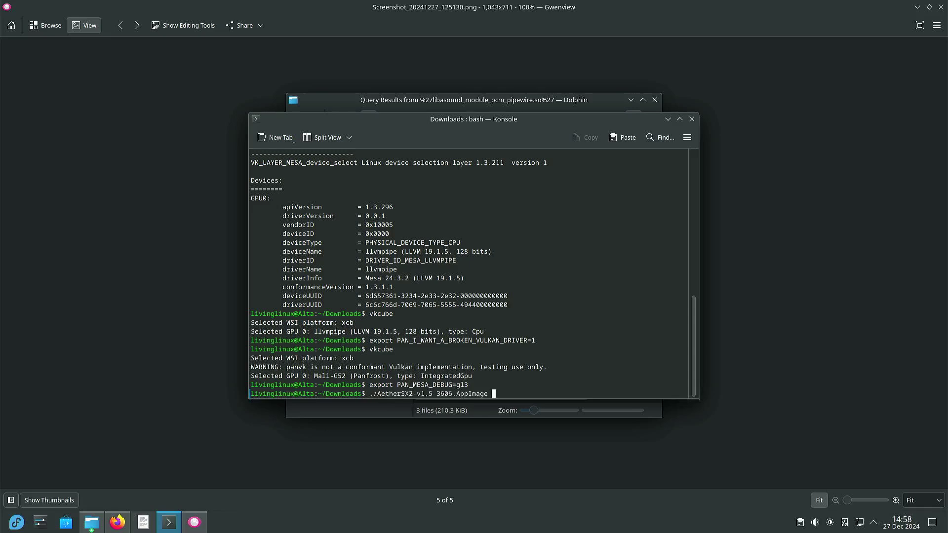
key(Return)
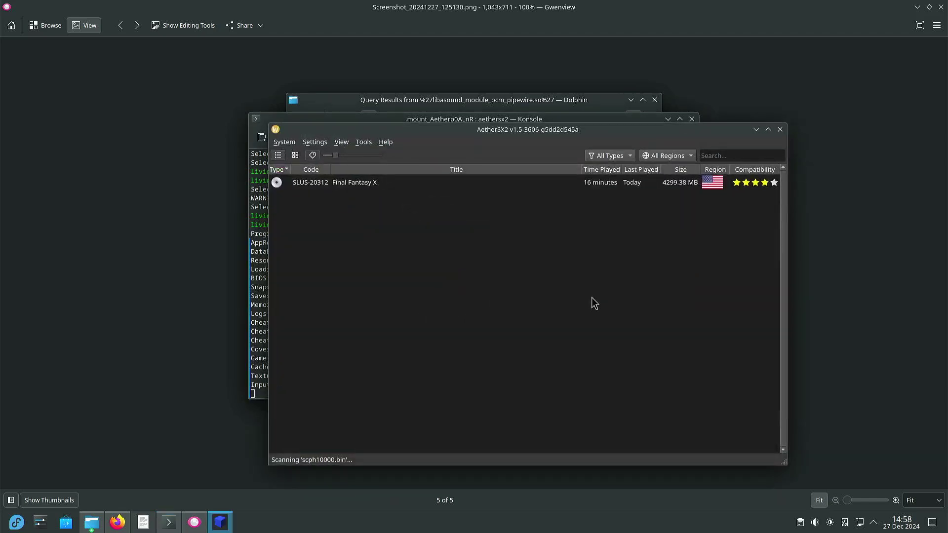
- Set the graphics renderer to Vulkan, try launching Final Fantasy X, and dismiss the display context error
click(316, 143)
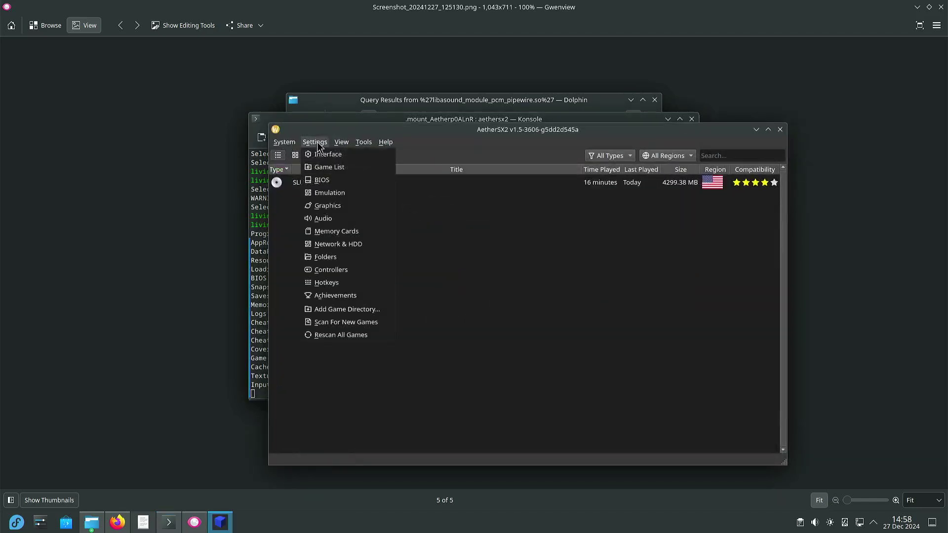
click(329, 206)
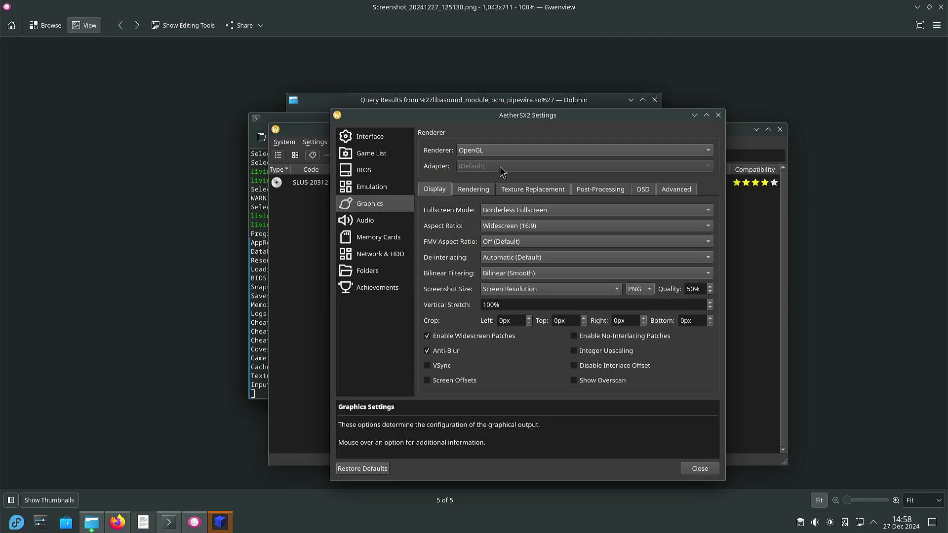
click(505, 152)
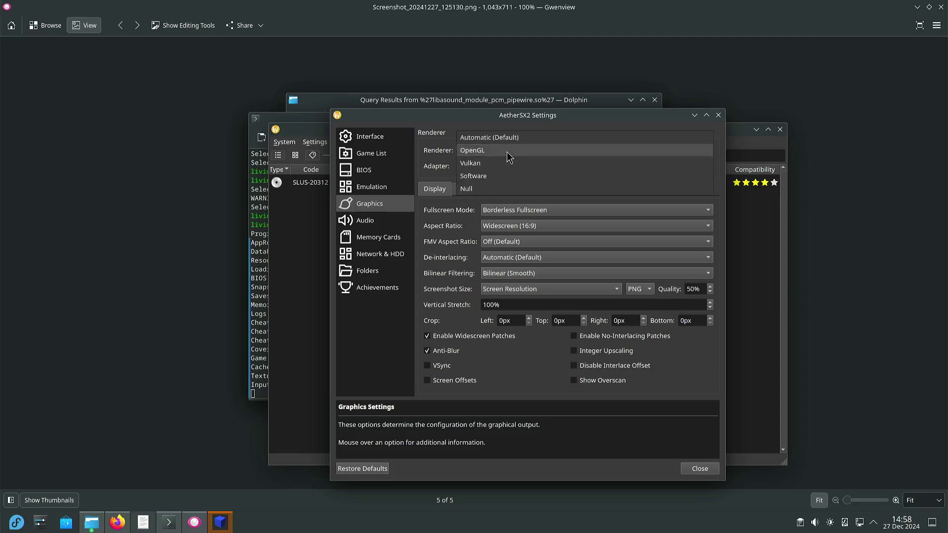
click(474, 165)
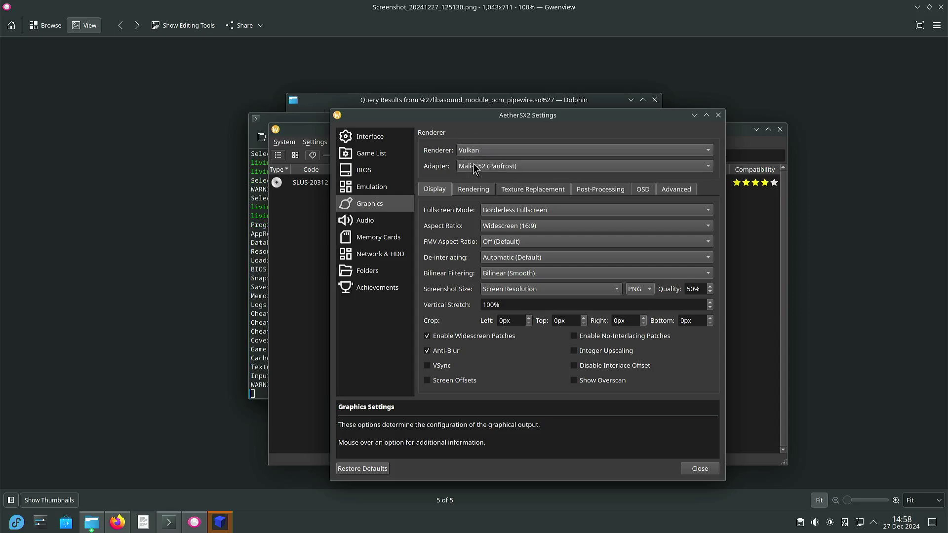
click(709, 467)
double_click(361, 184)
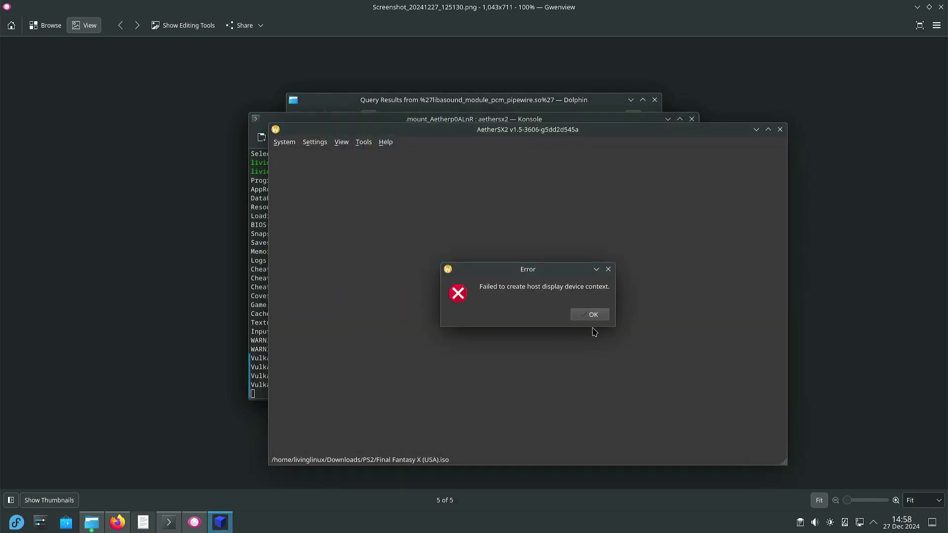
click(602, 314)
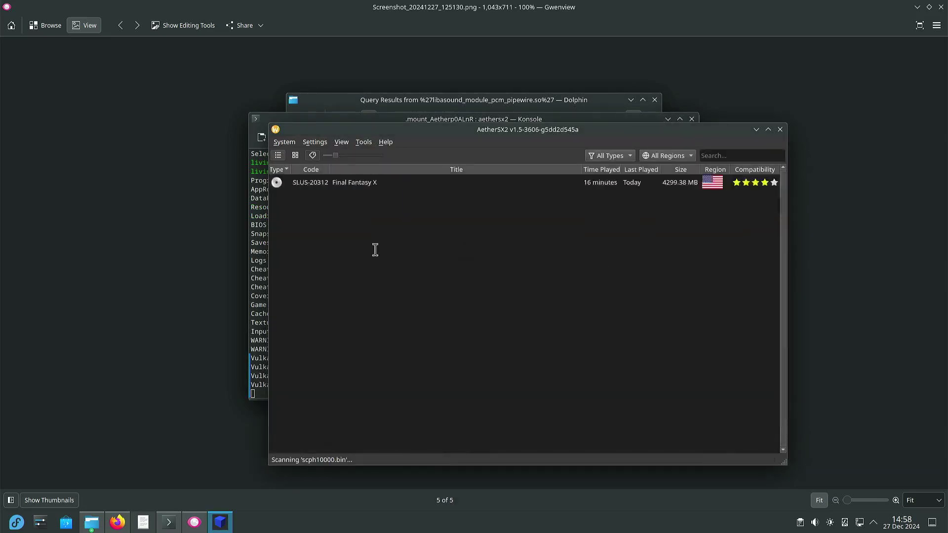
- Switch the graphics renderer back to OpenGL
click(316, 142)
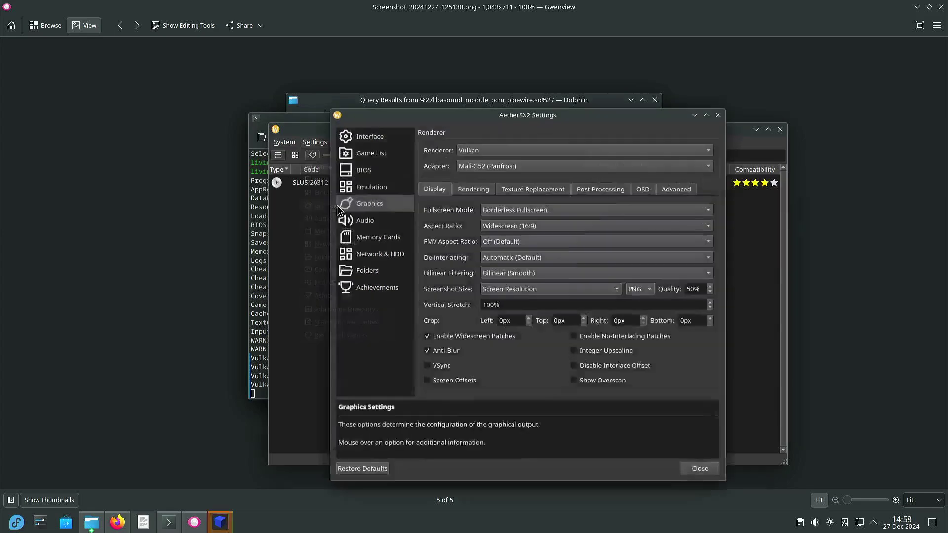
click(488, 152)
click(488, 141)
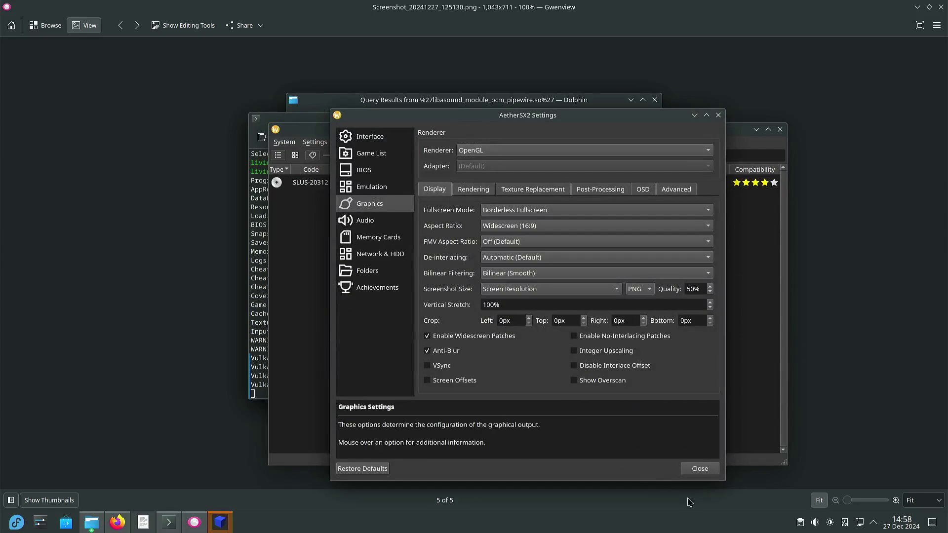
click(712, 473)
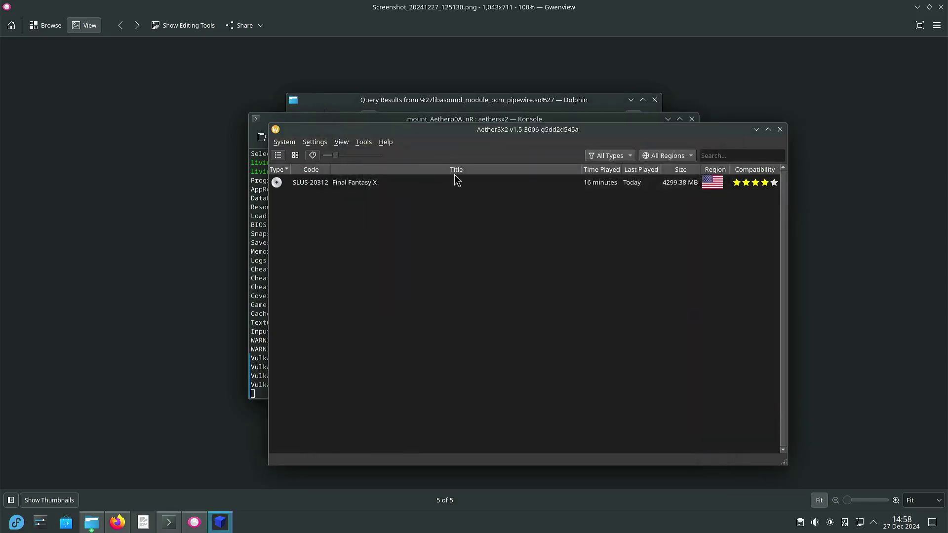
- Launch Final Fantasy X and play it at about 30 FPS with OpenGL
double_click(365, 184)
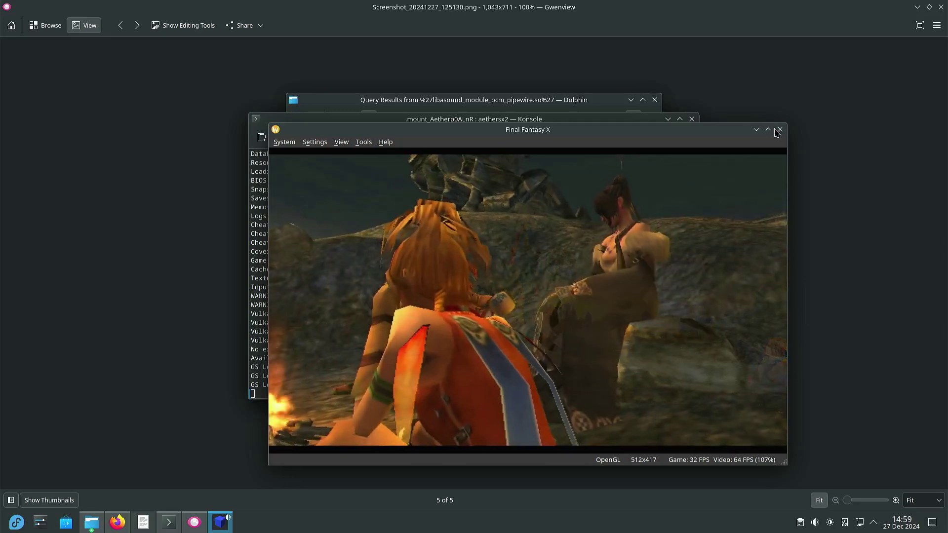
- Close the game window to bring up the shutdown confirmation
click(780, 130)
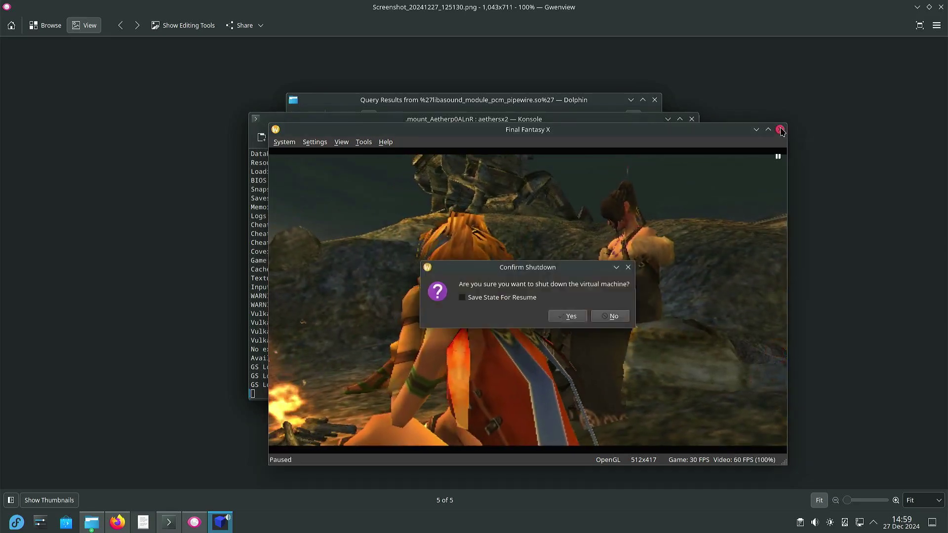
- Confirm the shutdown so AetherSX2 closes and Konsole returns to the Downloads prompt
click(567, 320)
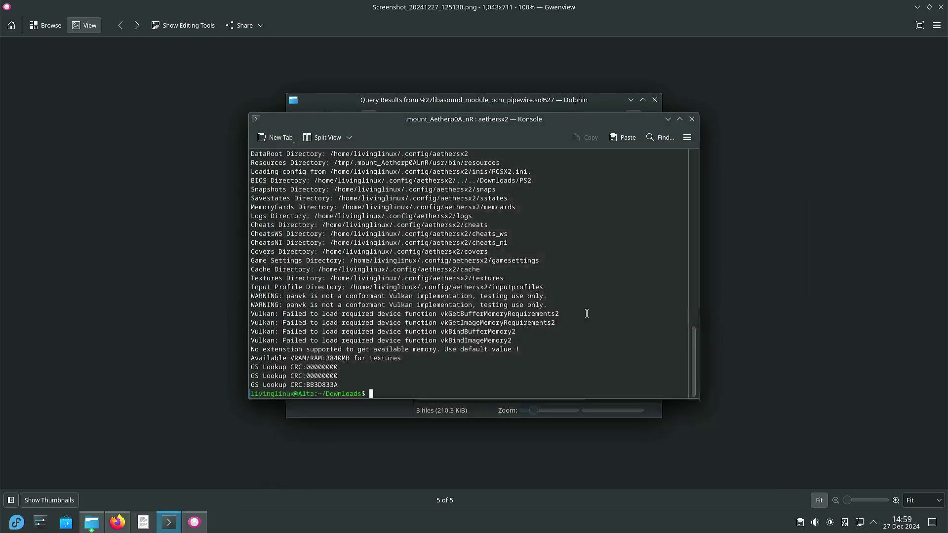